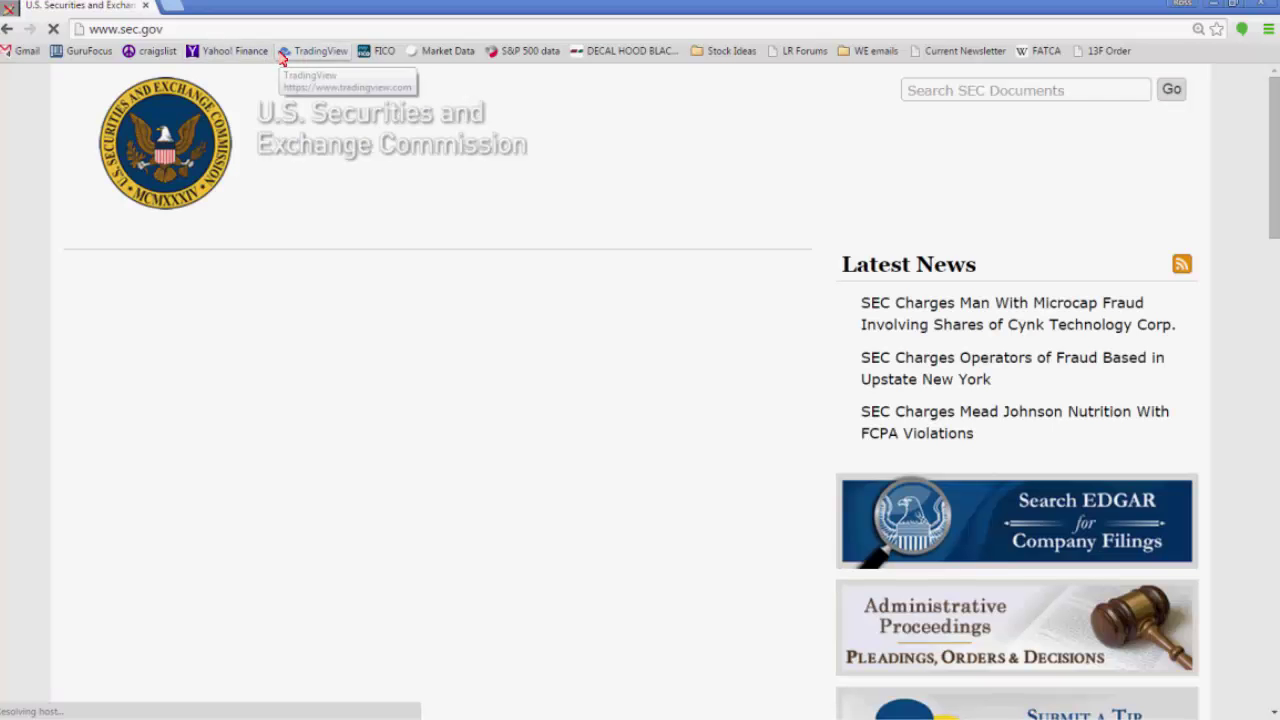
Step: Search the SEC's EDGAR company filings by company name for "pershing square capital management"
{"action": "mouse_move", "coordinate": [858, 205]}
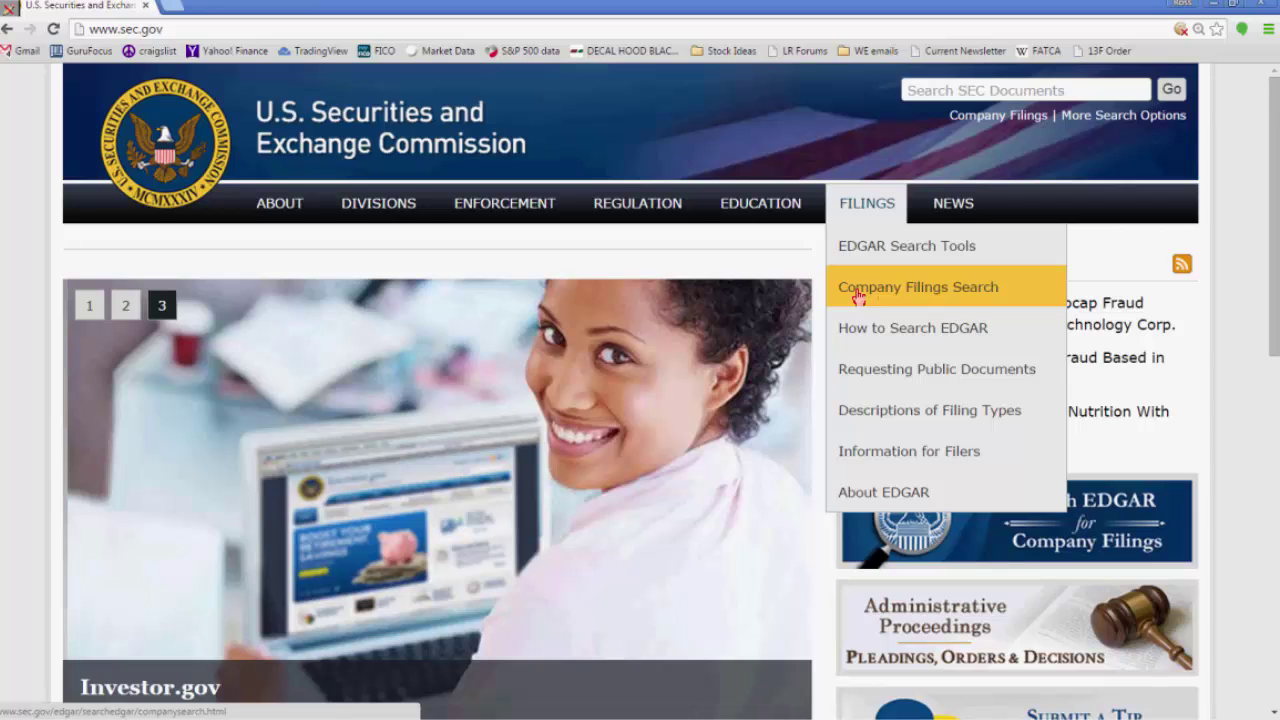
{"action": "left_click", "coordinate": [858, 292]}
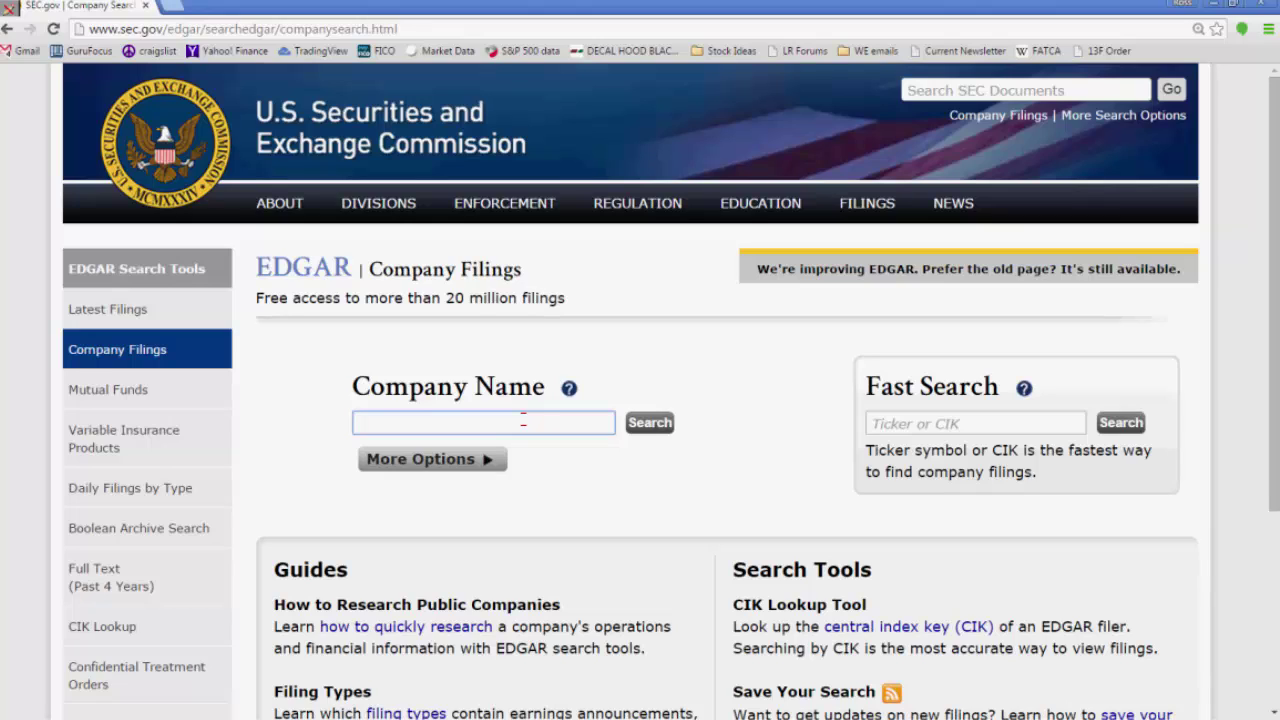
{"action": "type", "text": "pershing square capital management"}
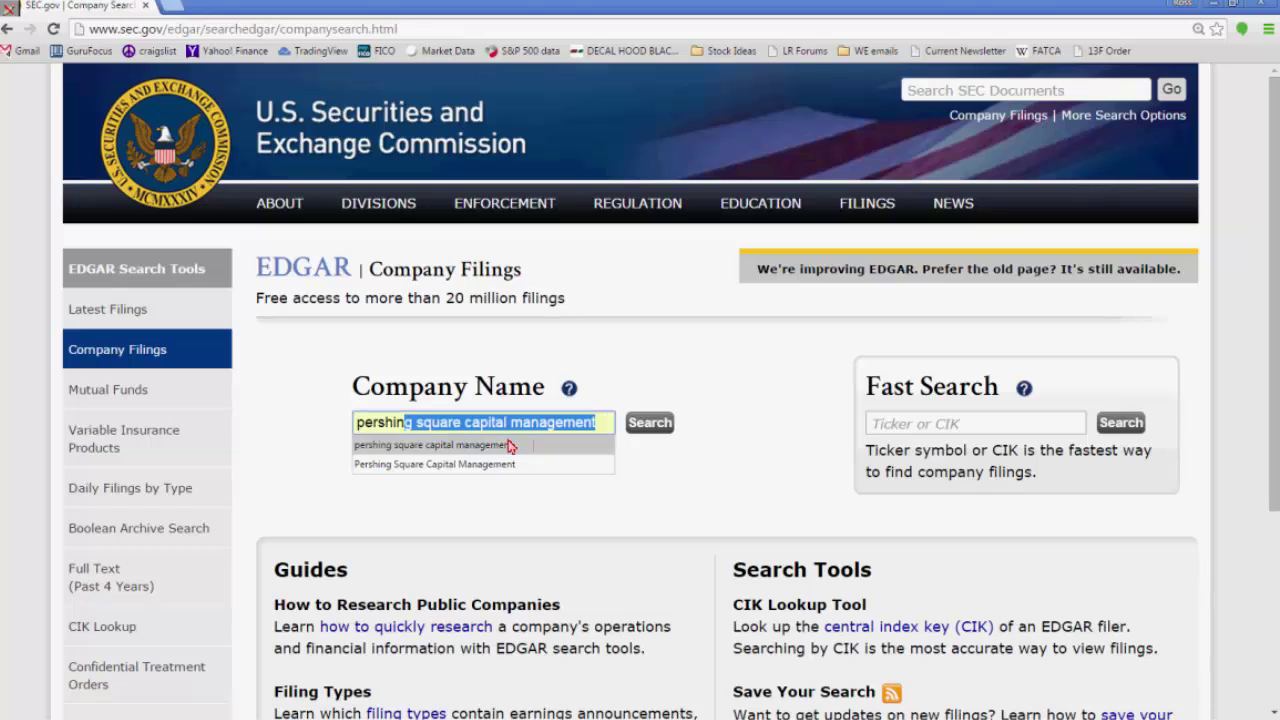
{"action": "left_click", "coordinate": [509, 446]}
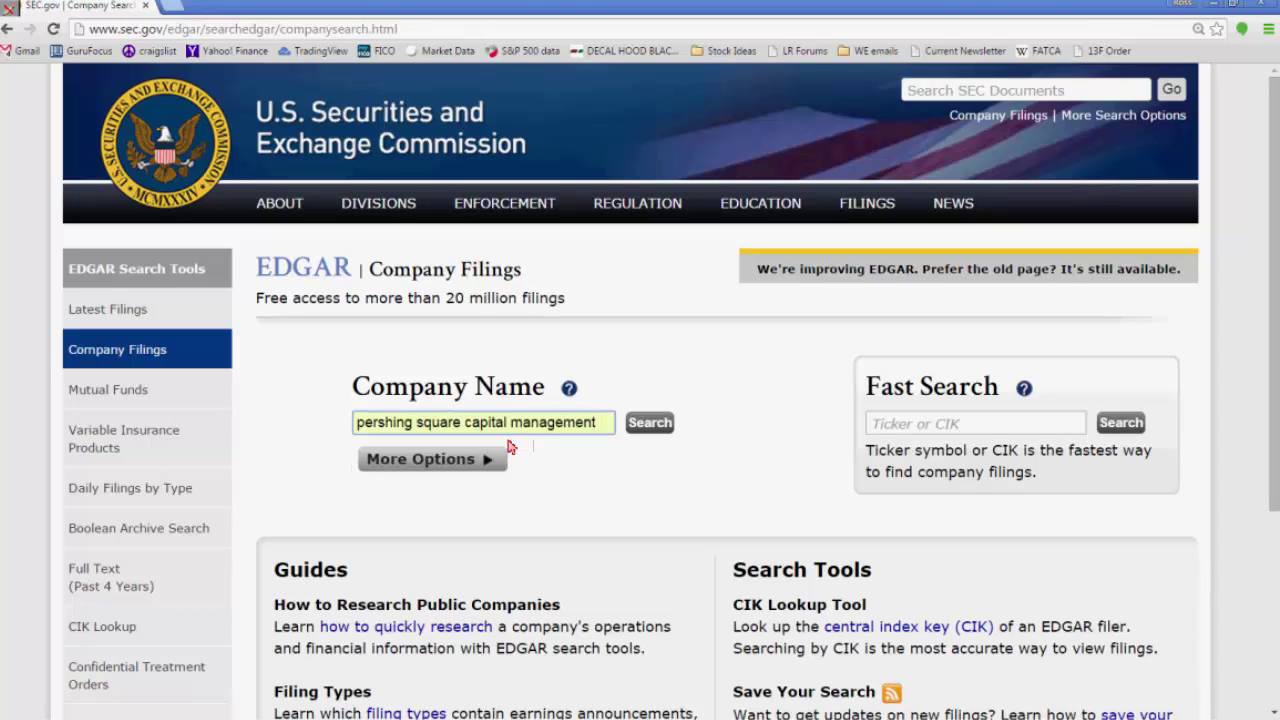
{"action": "left_click", "coordinate": [659, 428]}
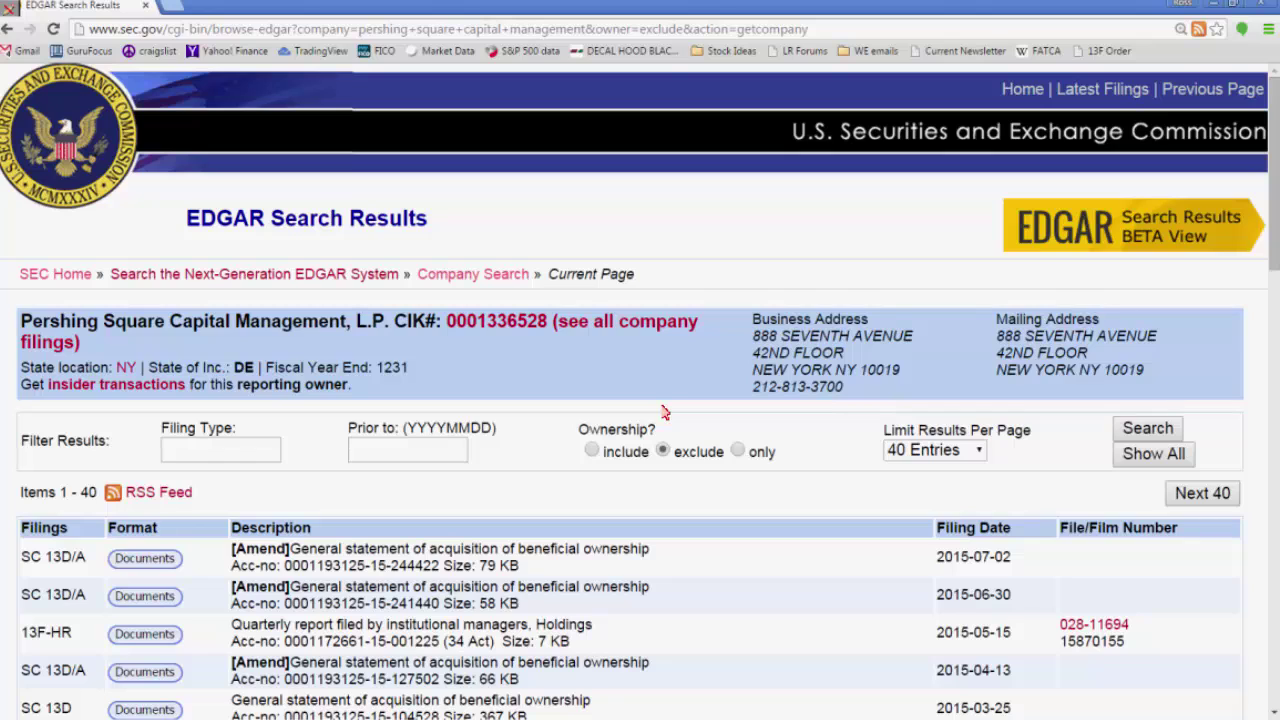
Step: Open the infotable.html document of the 13F-HR quarterly holdings report filed on 2015-05-15
{"action": "scroll", "coordinate": [663, 412], "scroll_direction": "down", "scroll_amount": 1}
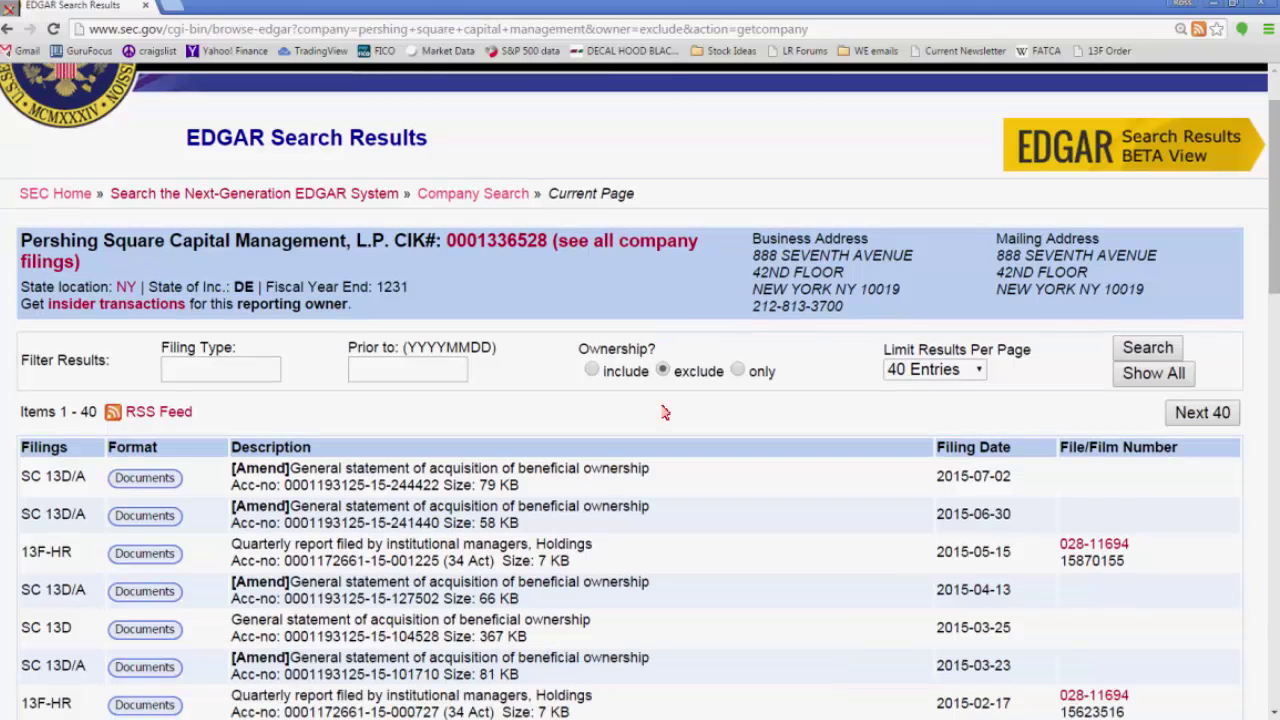
{"action": "scroll", "coordinate": [663, 412], "scroll_direction": "down", "scroll_amount": 1}
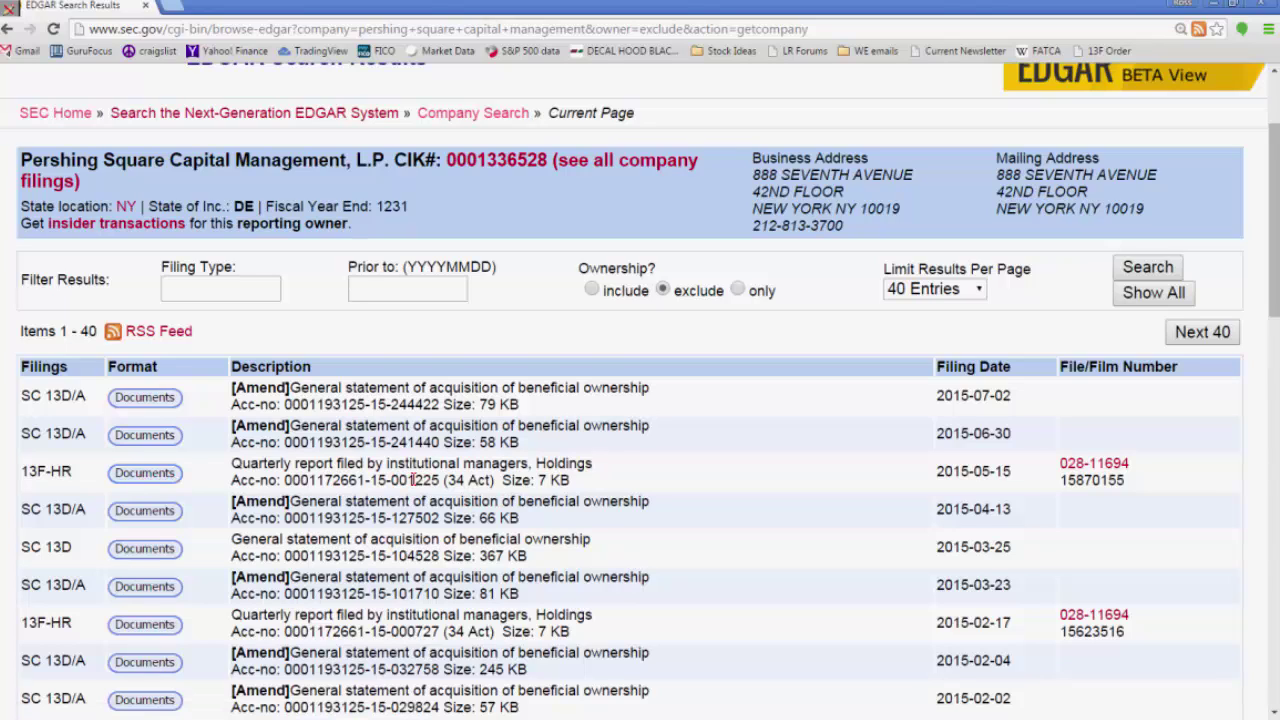
{"action": "left_click_drag", "start_coordinate": [240, 463], "coordinate": [570, 481]}
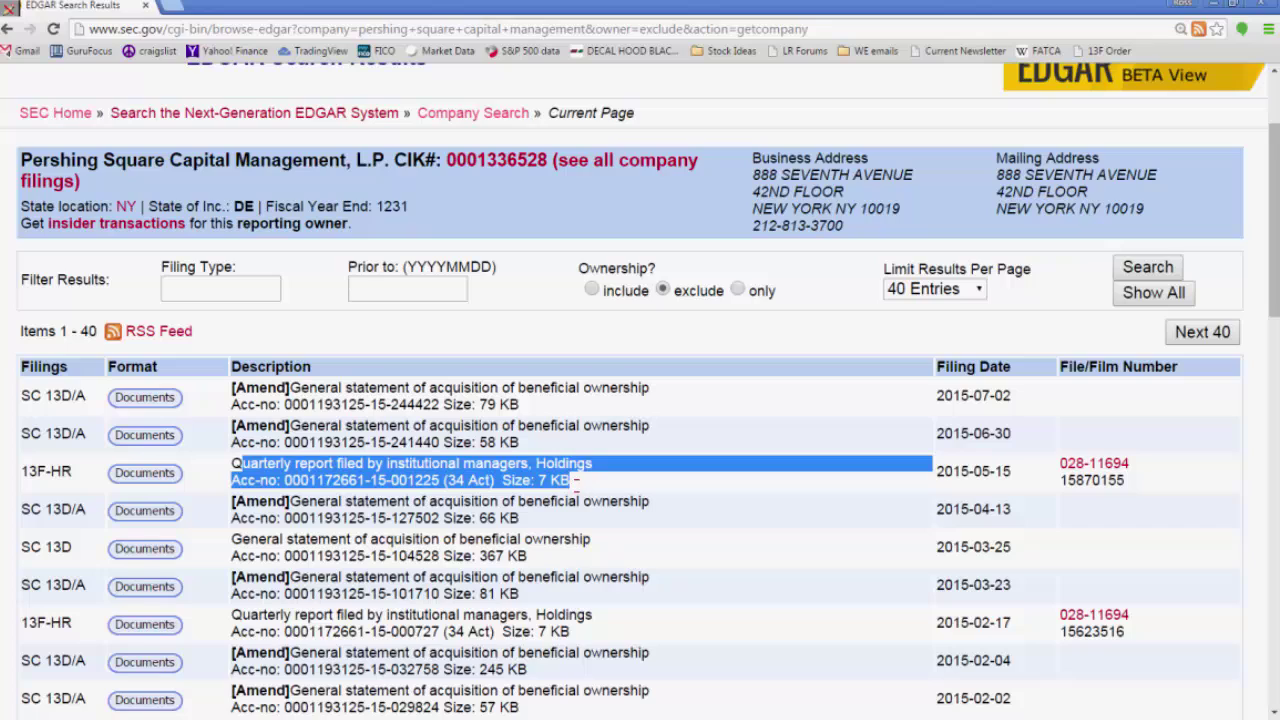
{"action": "left_click", "coordinate": [160, 476]}
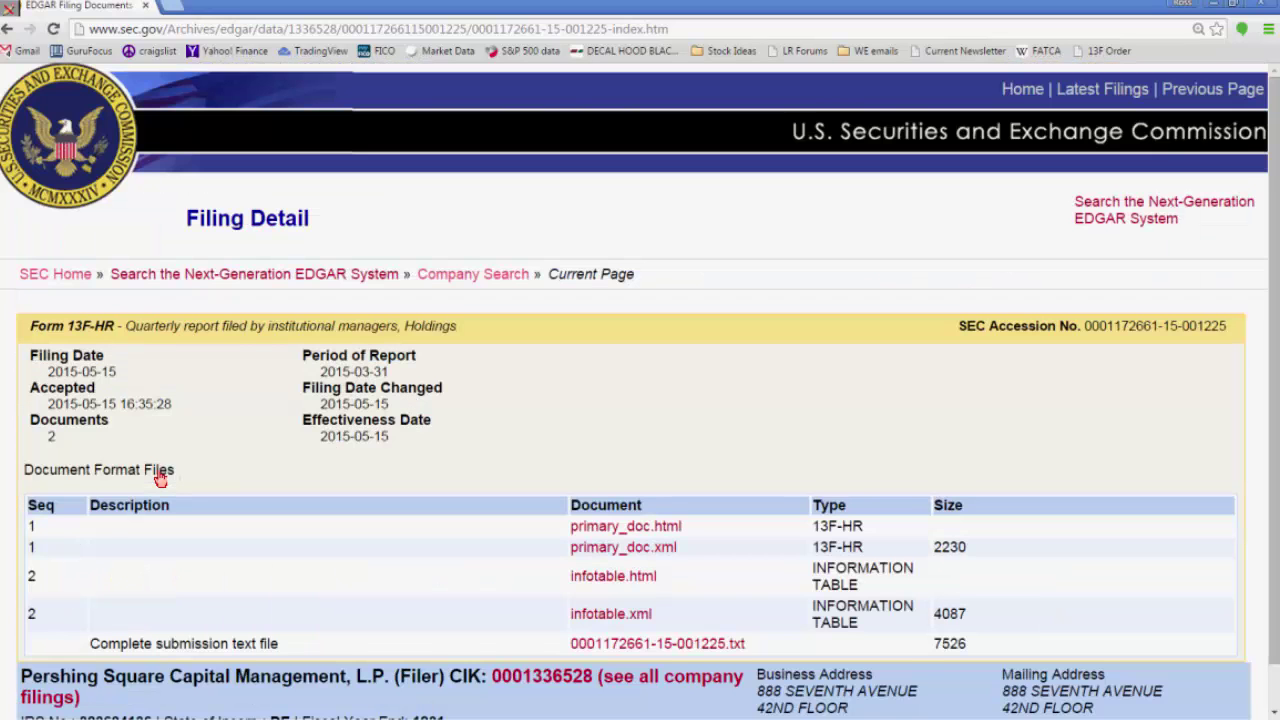
{"action": "scroll", "coordinate": [160, 478], "scroll_direction": "down", "scroll_amount": 1}
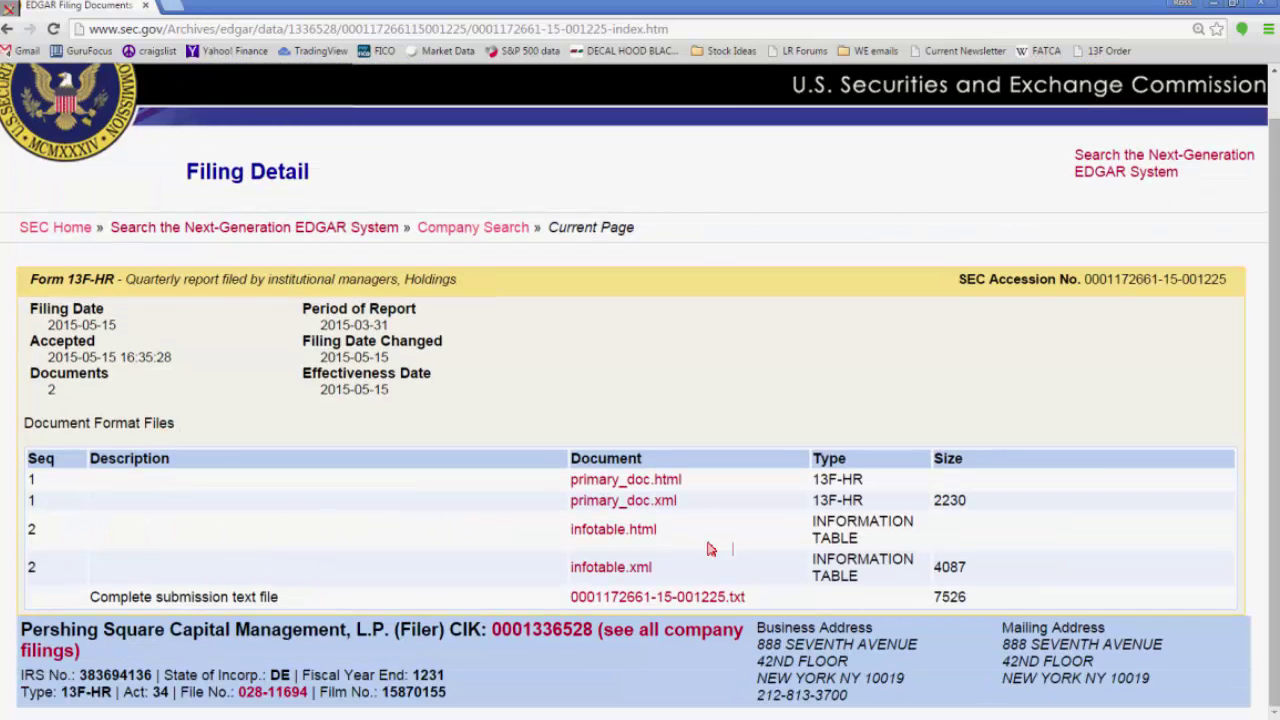
{"action": "left_click", "coordinate": [629, 539]}
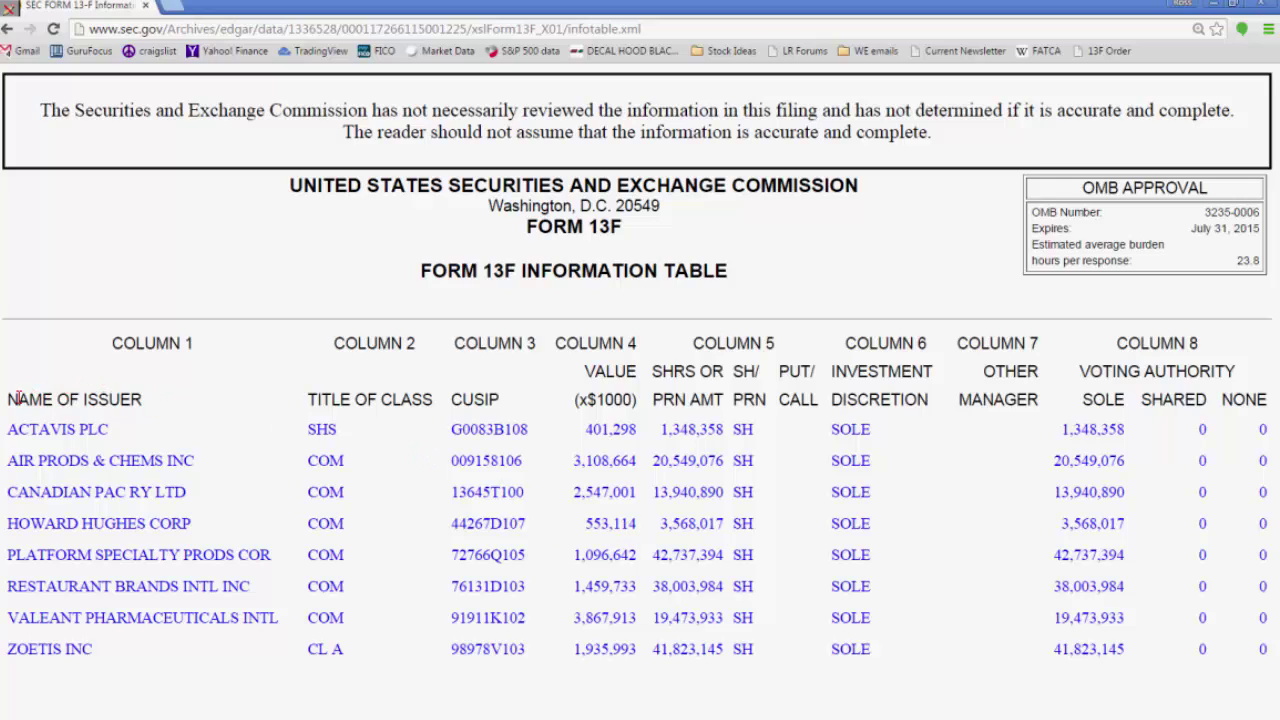
Step: Copy the Form 13F holdings table from the NAME OF ISSUER header row through the ZOETIS INC row
{"action": "left_click_drag", "start_coordinate": [6, 399], "coordinate": [1268, 650]}
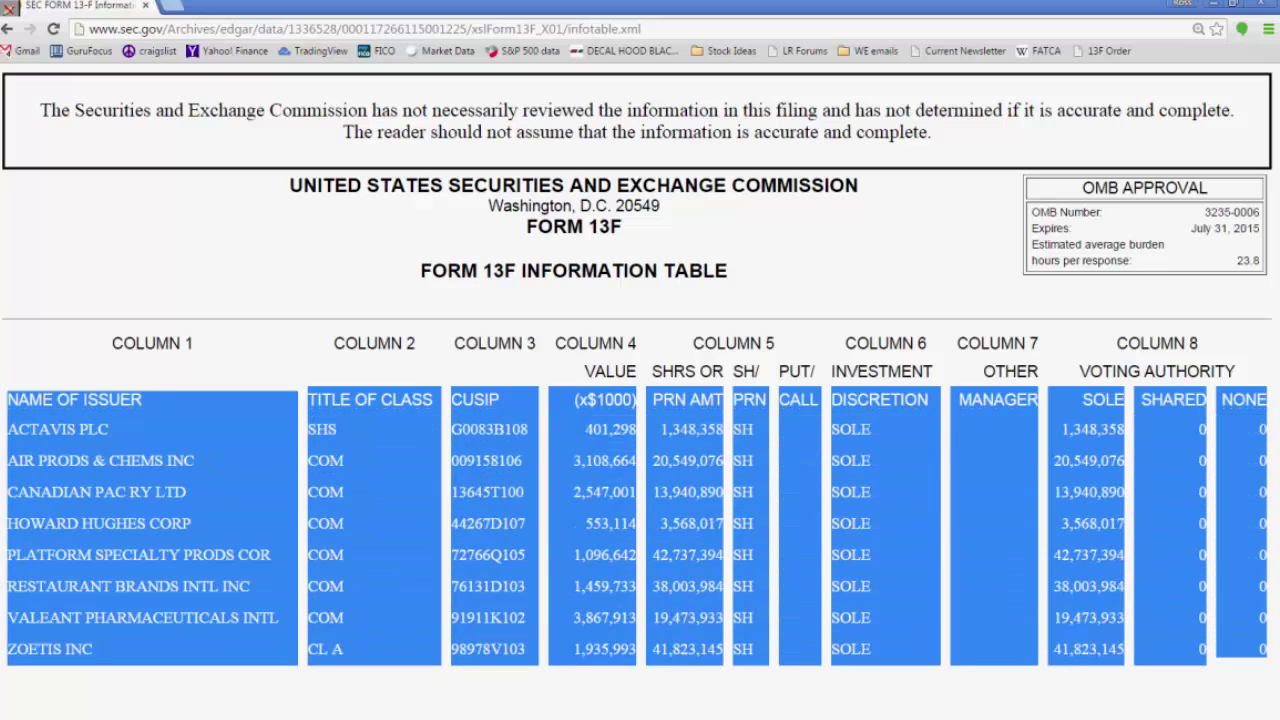
{"action": "right_click", "coordinate": [878, 498]}
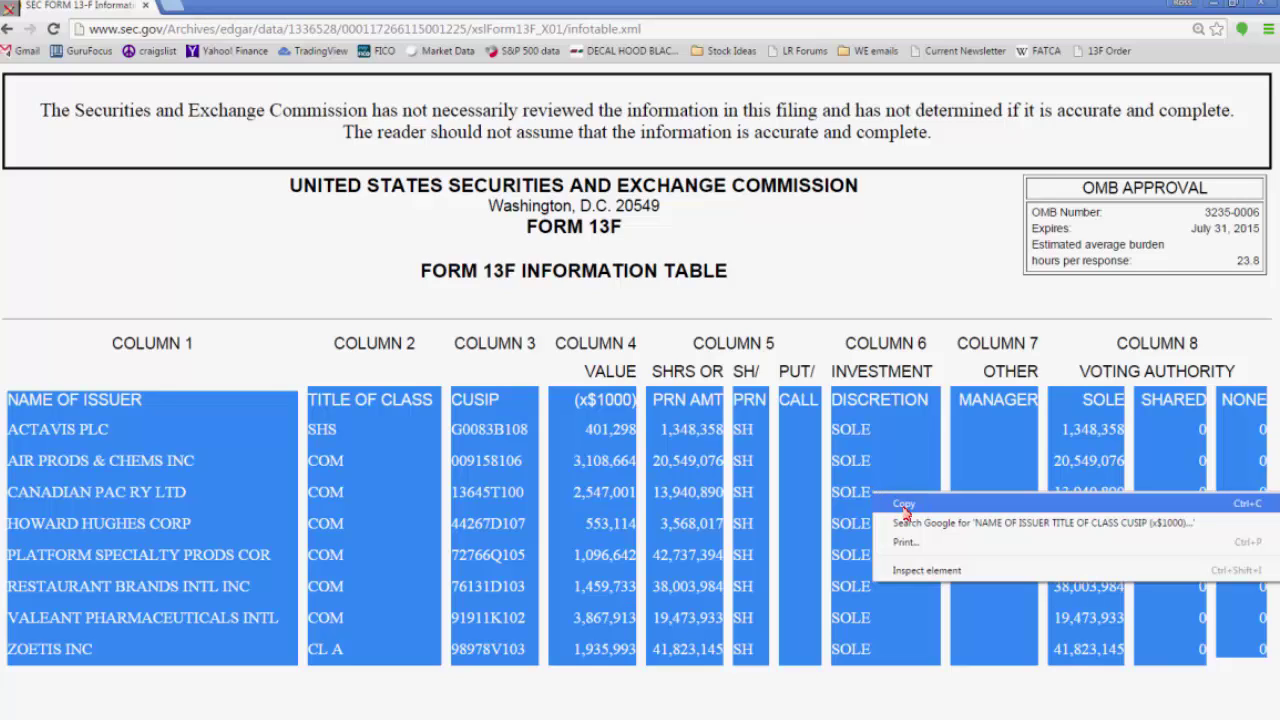
{"action": "left_click", "coordinate": [904, 507]}
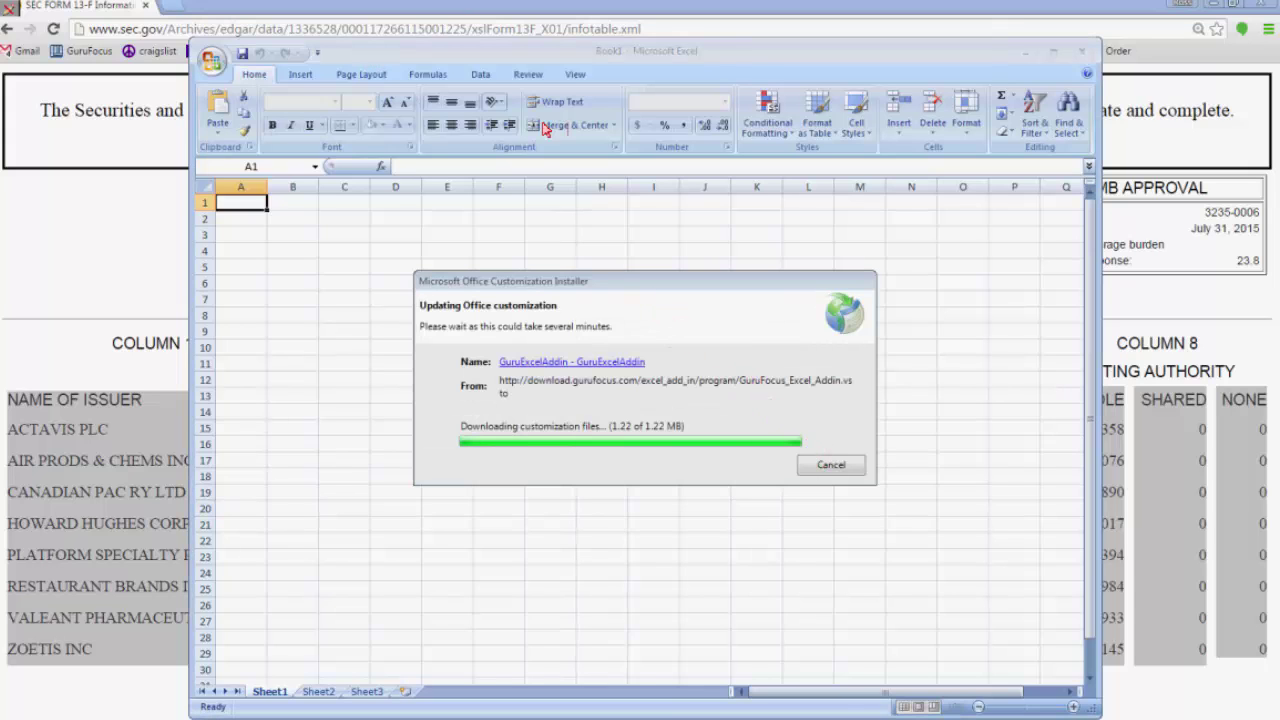
Step: Switch to a blank Excel workbook, maximize it, and paste the copied holdings into Sheet1 at A1 as Text
{"action": "double_click", "coordinate": [530, 52]}
{"action": "left_click", "coordinate": [17, 88]}
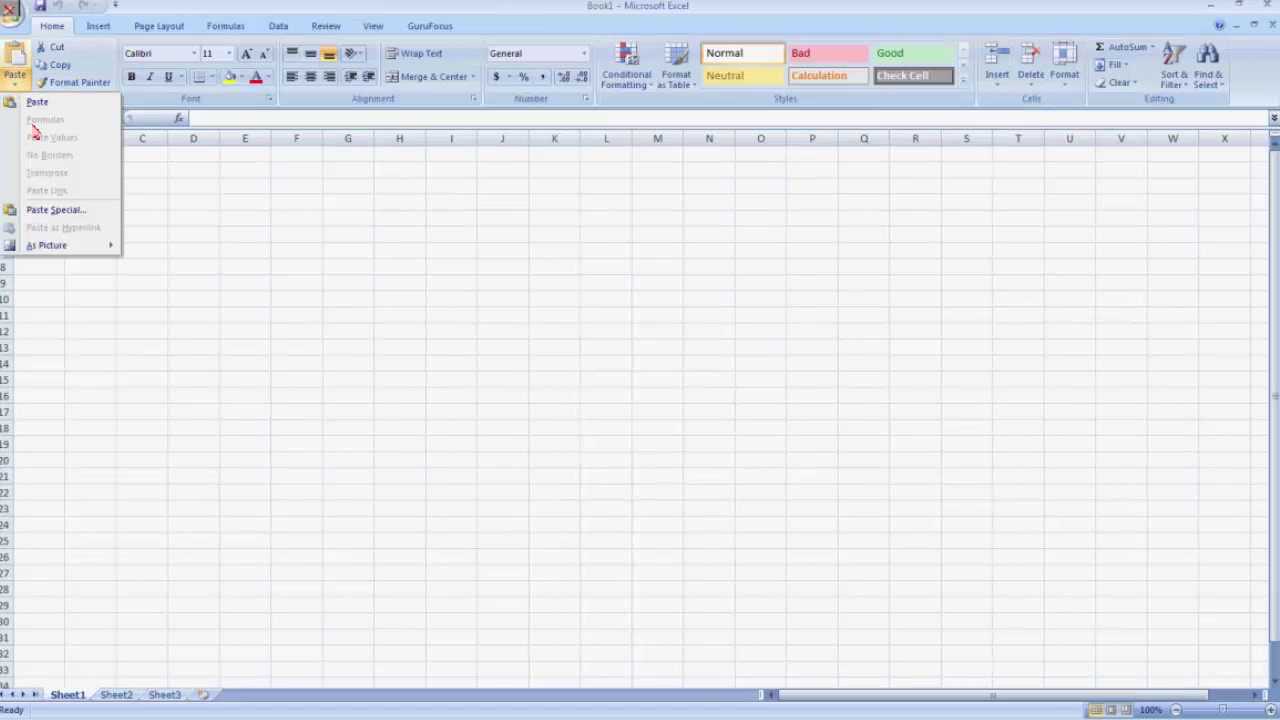
{"action": "left_click", "coordinate": [51, 209]}
{"action": "left_click", "coordinate": [480, 291]}
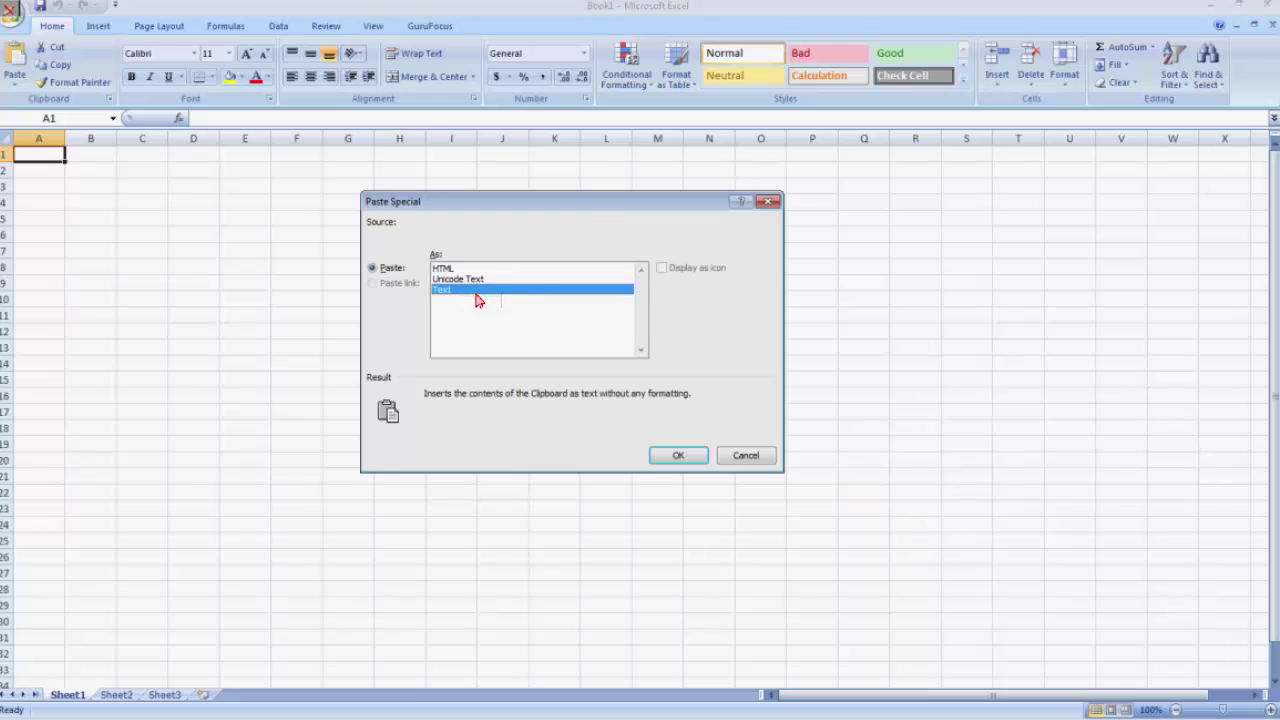
{"action": "left_click", "coordinate": [676, 455]}
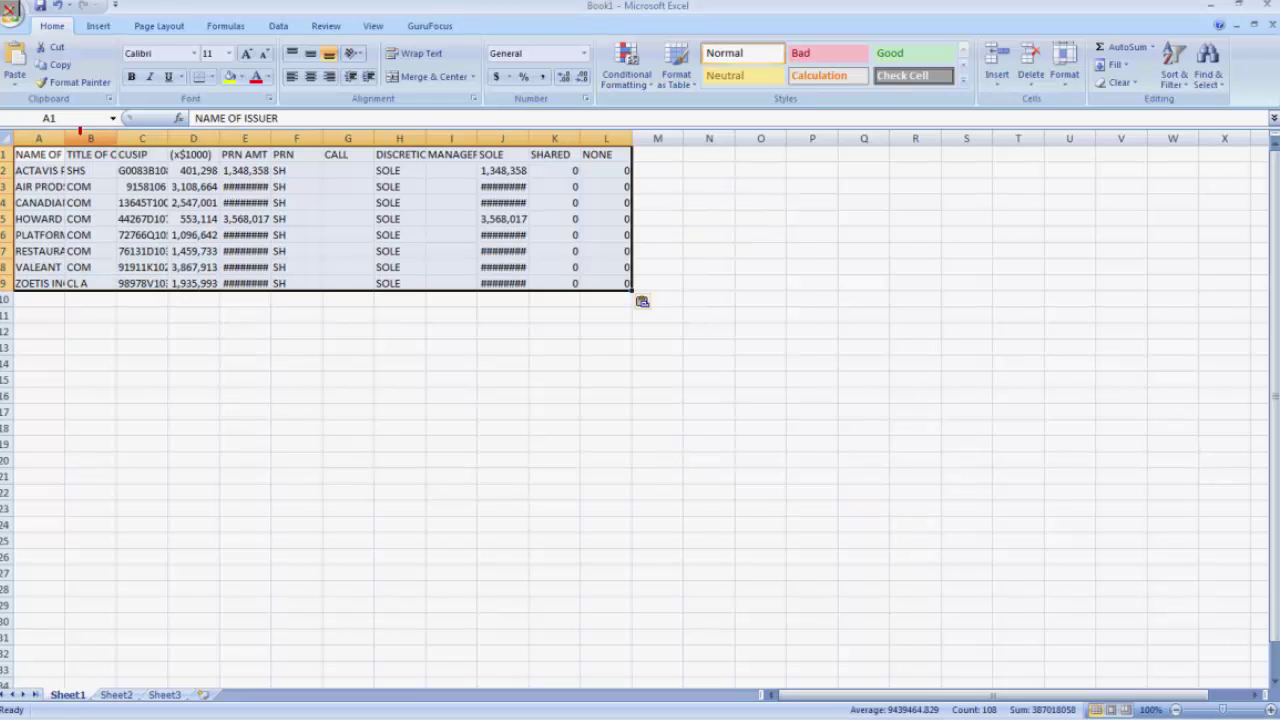
Step: Set the pasted table's font size to 26 and autofit the issuer name, title of class and CUSIP columns
{"action": "left_click", "coordinate": [229, 53]}
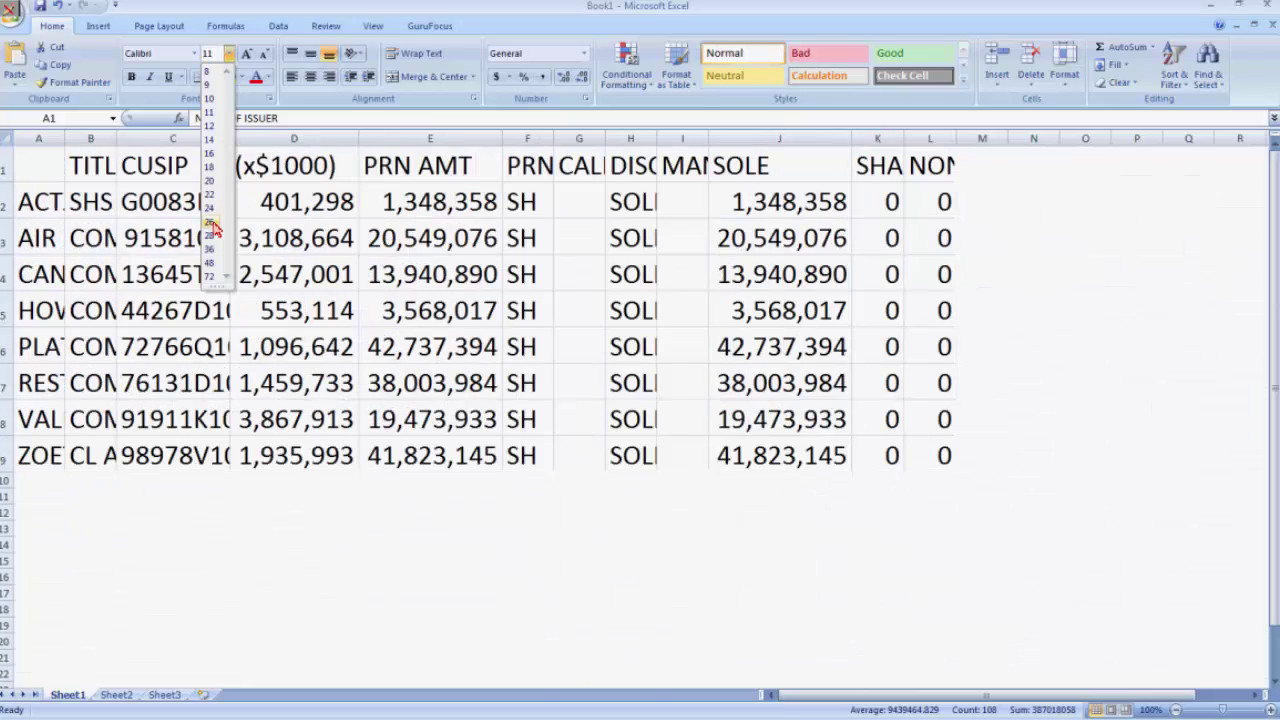
{"action": "left_click", "coordinate": [215, 221]}
{"action": "double_click", "coordinate": [66, 137]}
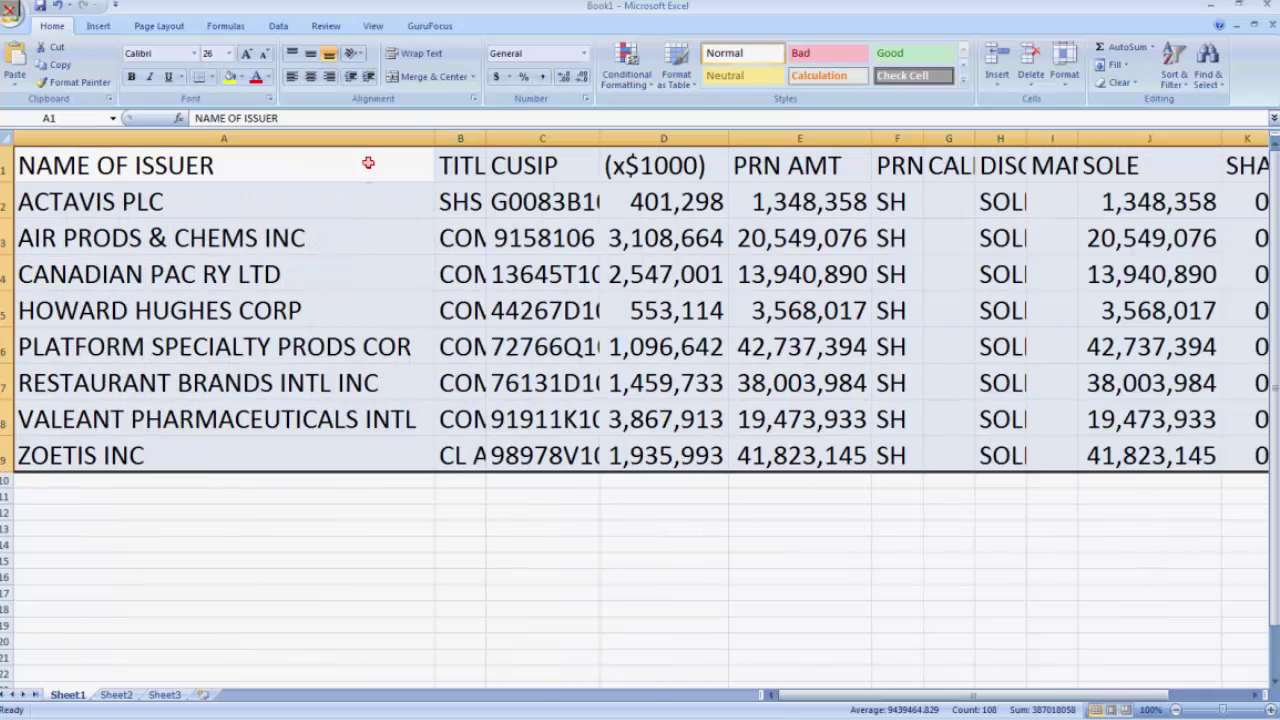
{"action": "double_click", "coordinate": [486, 139]}
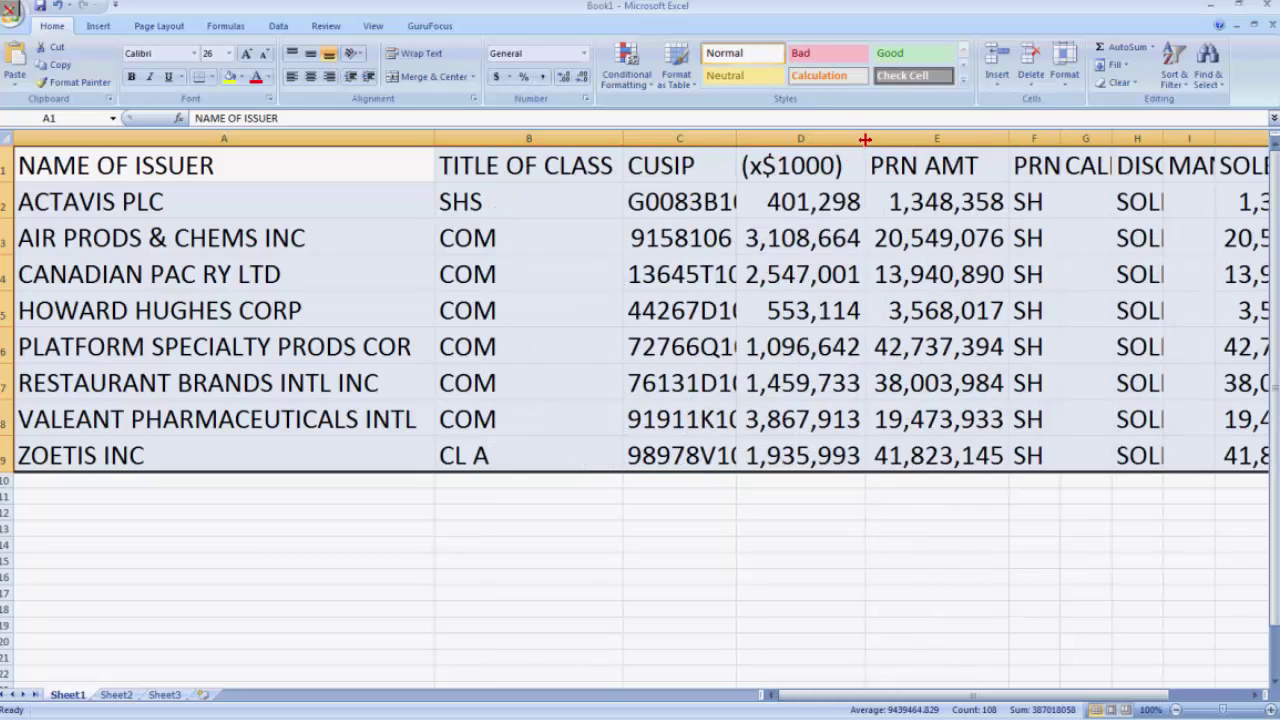
{"action": "double_click", "coordinate": [737, 139]}
{"action": "left_click", "coordinate": [841, 507]}
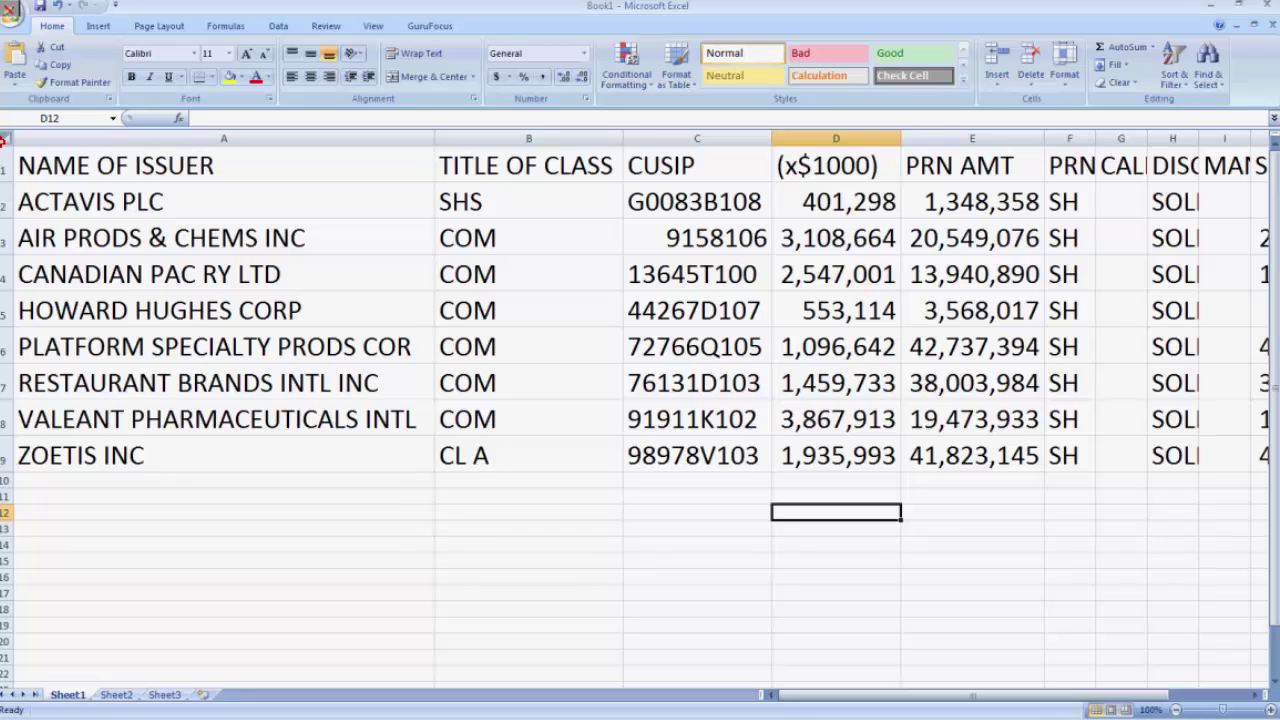
Step: Sort the whole sheet by the (x$1000) column on values, from Largest to Smallest
{"action": "left_click", "coordinate": [4, 140]}
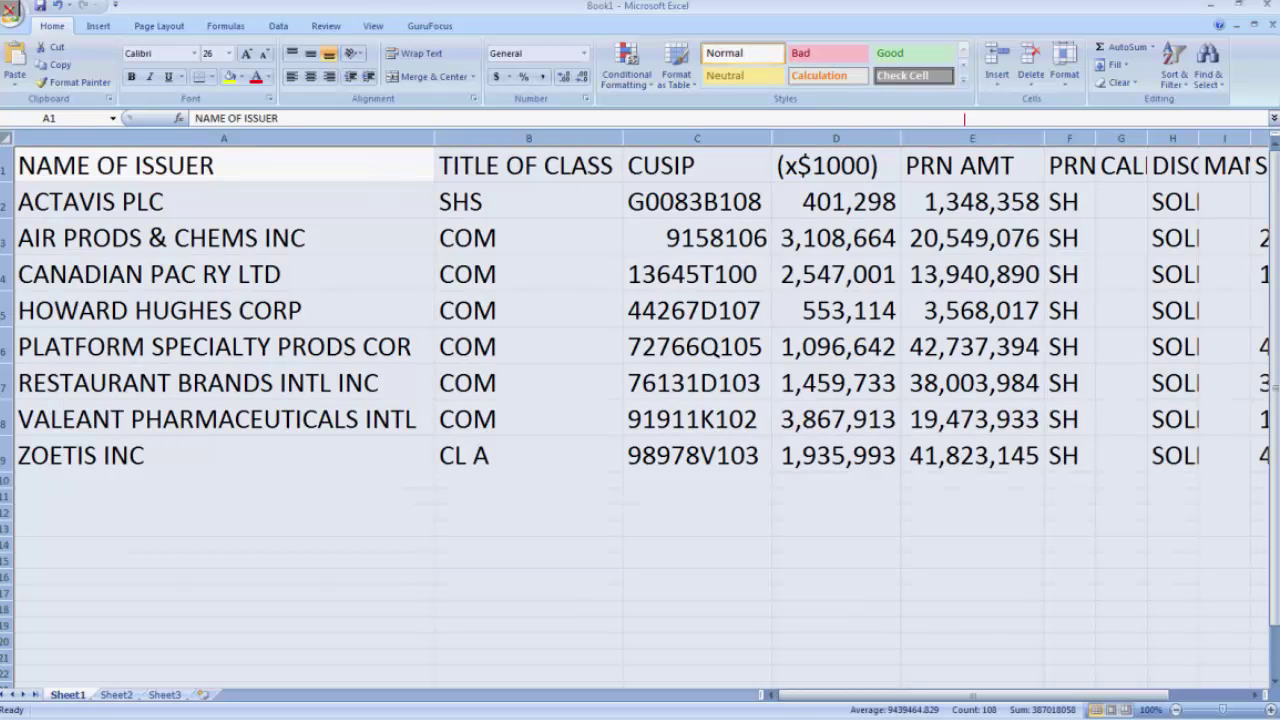
{"action": "left_click", "coordinate": [1178, 90]}
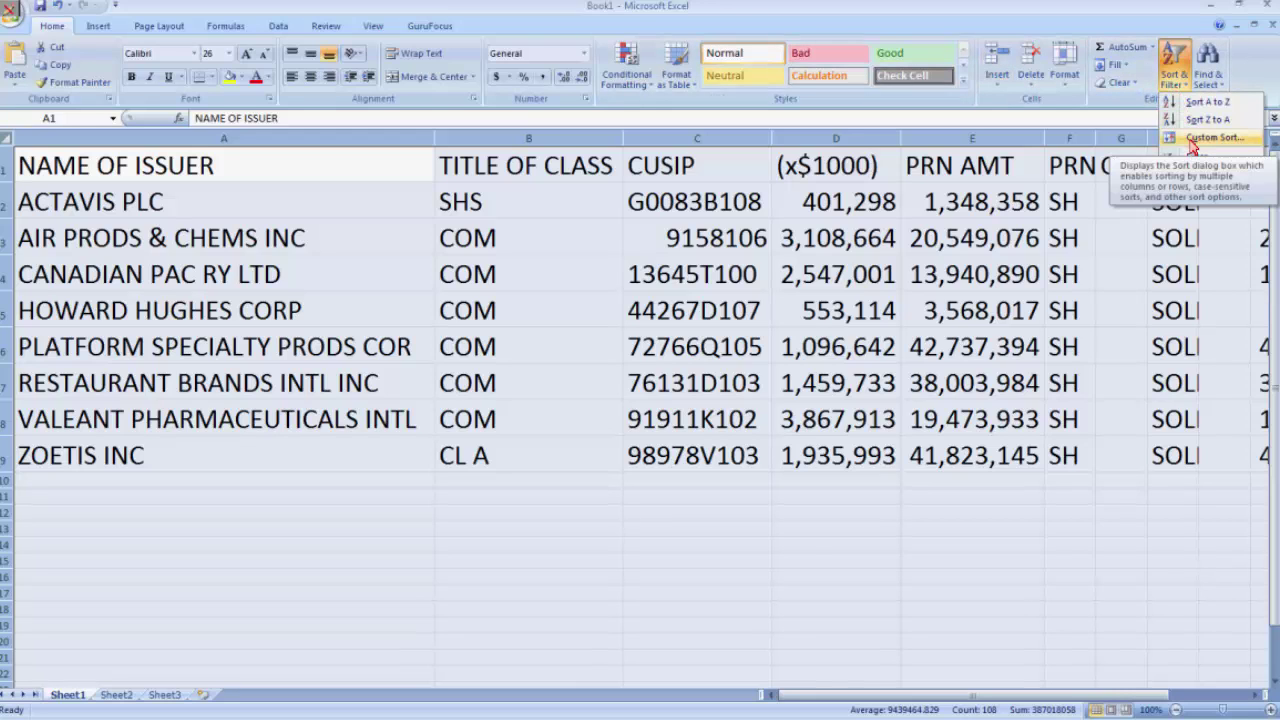
{"action": "left_click", "coordinate": [1192, 143]}
{"action": "left_click", "coordinate": [458, 311]}
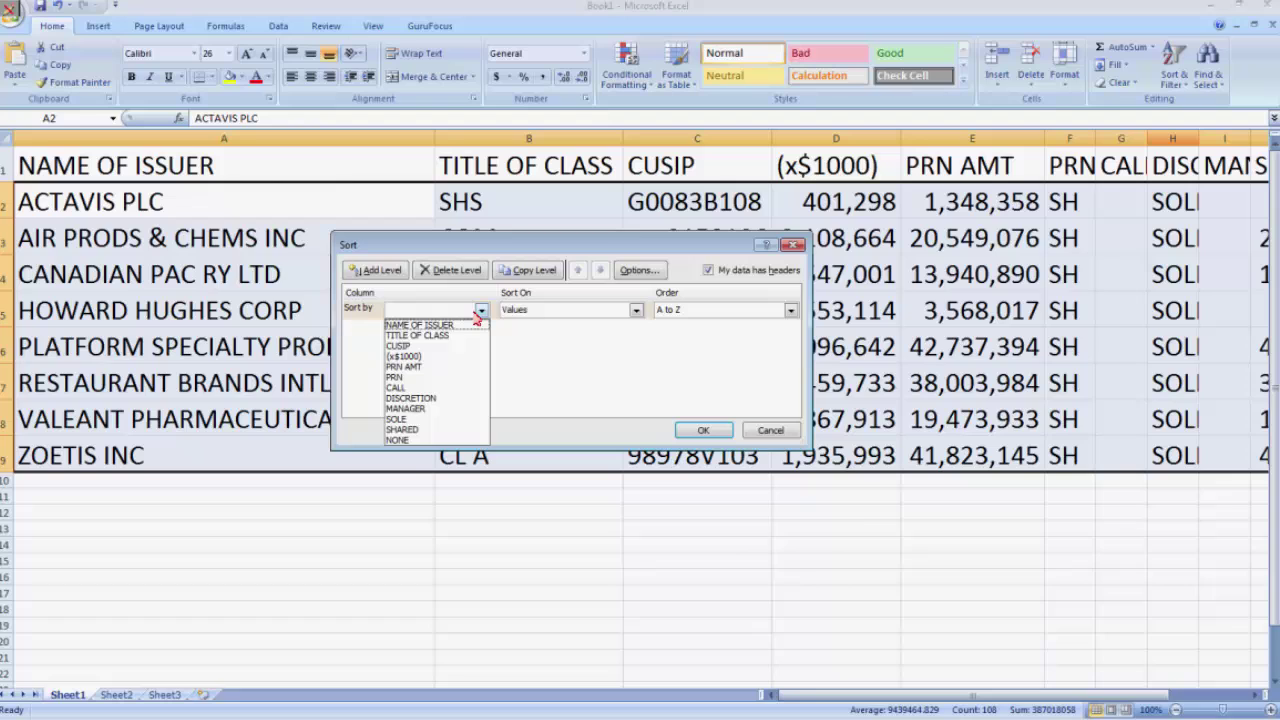
{"action": "left_click", "coordinate": [440, 356]}
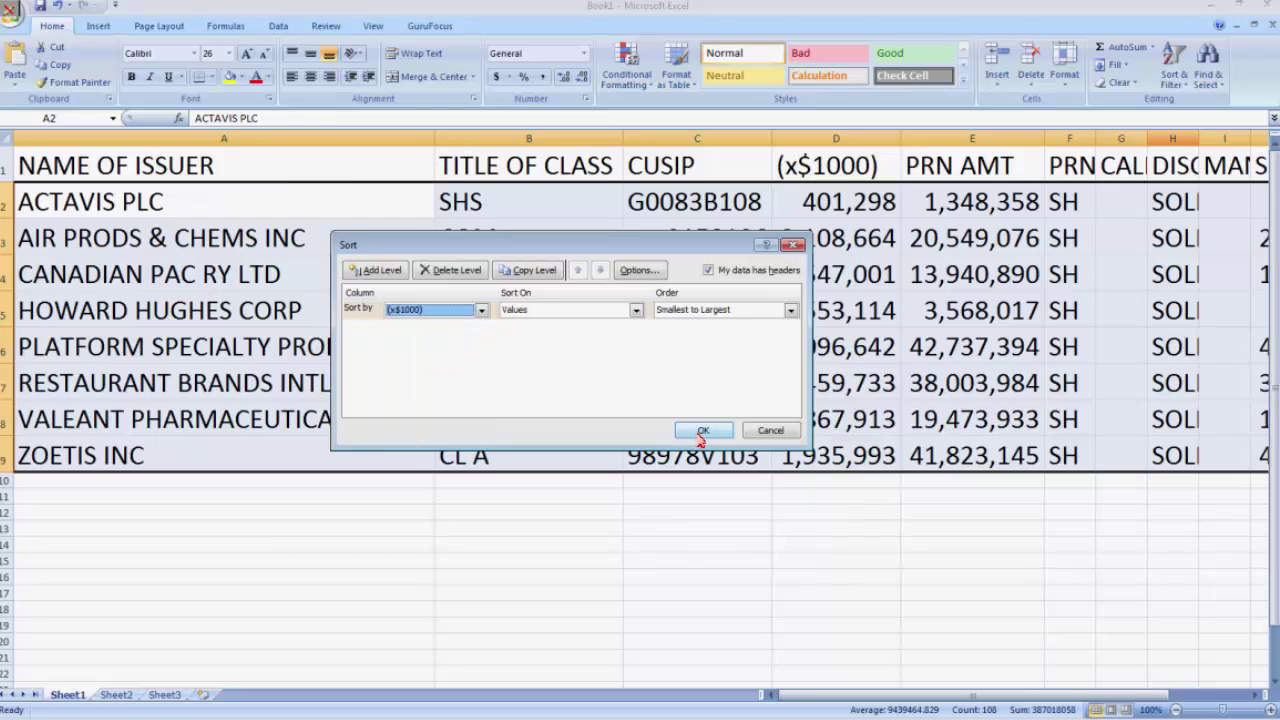
{"action": "left_click", "coordinate": [720, 310]}
{"action": "left_click", "coordinate": [700, 334]}
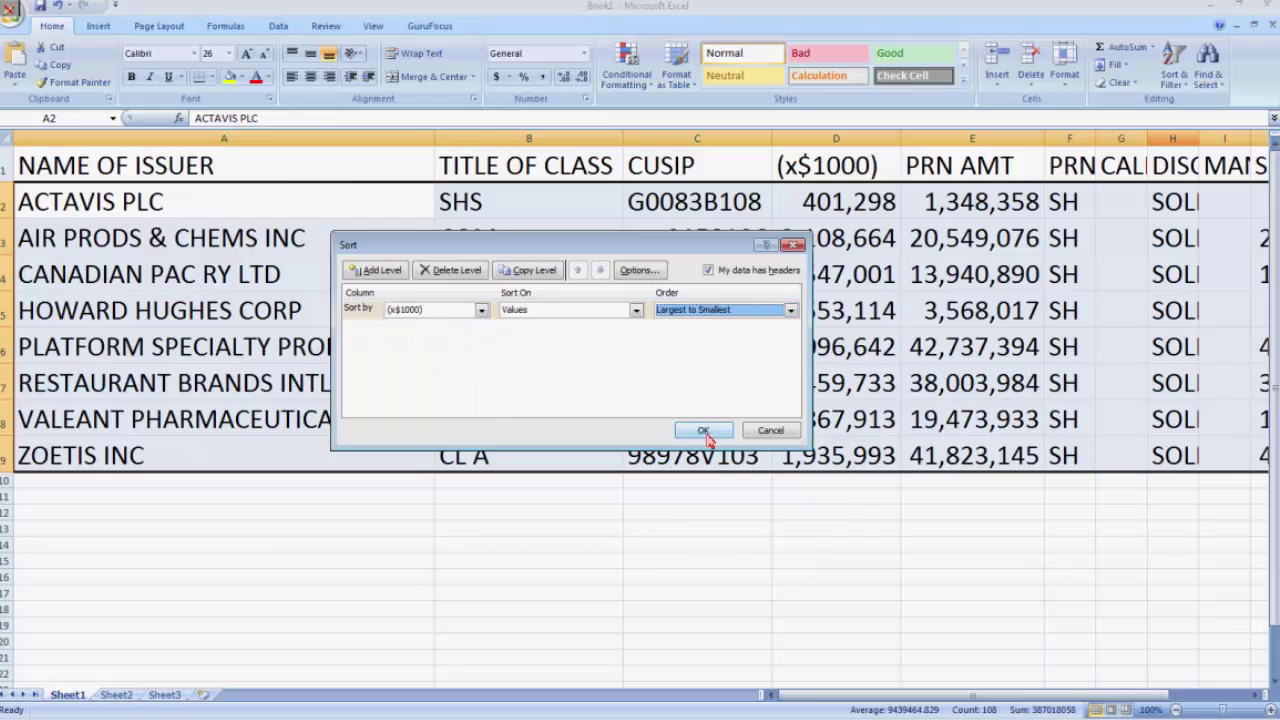
{"action": "left_click", "coordinate": [706, 438]}
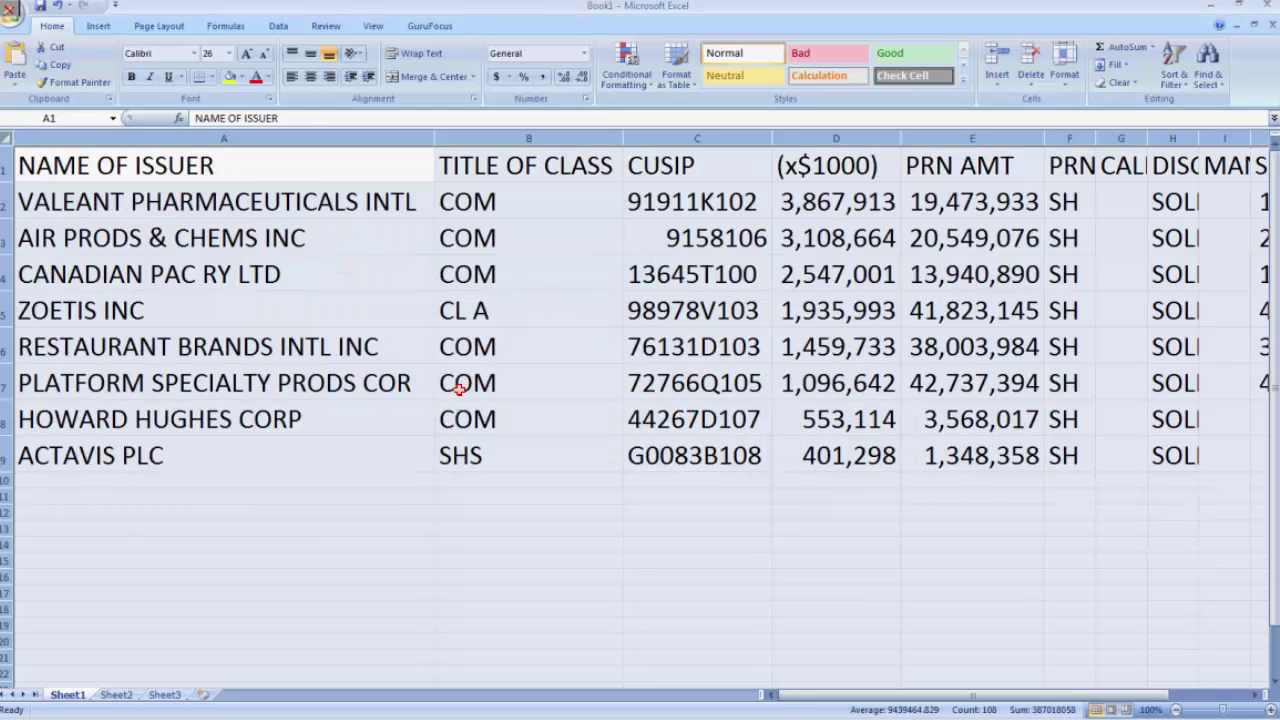
Step: Review the sorted holdings, highlighting the top three issuers, the HOWARD HUGHES CORP row and the VALEANT PHARMACEUTICALS INTL row
{"action": "left_click", "coordinate": [82, 204]}
{"action": "left_click", "coordinate": [167, 245]}
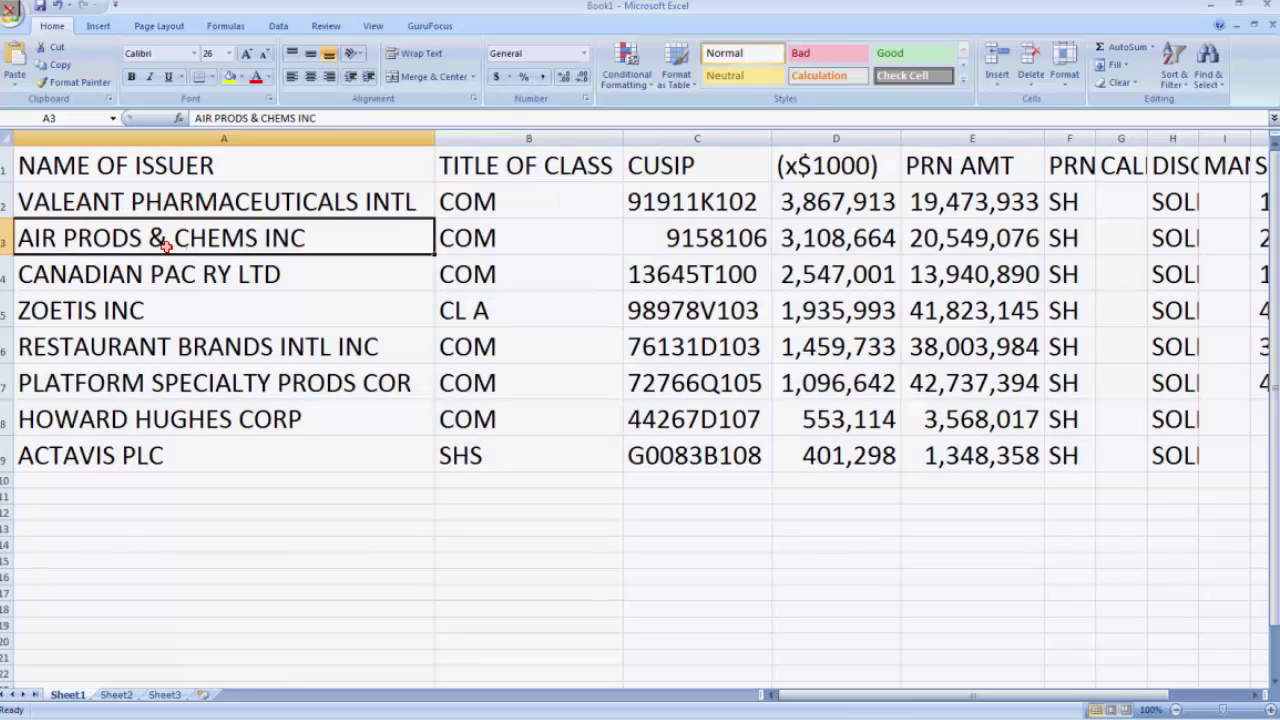
{"action": "left_click", "coordinate": [163, 276]}
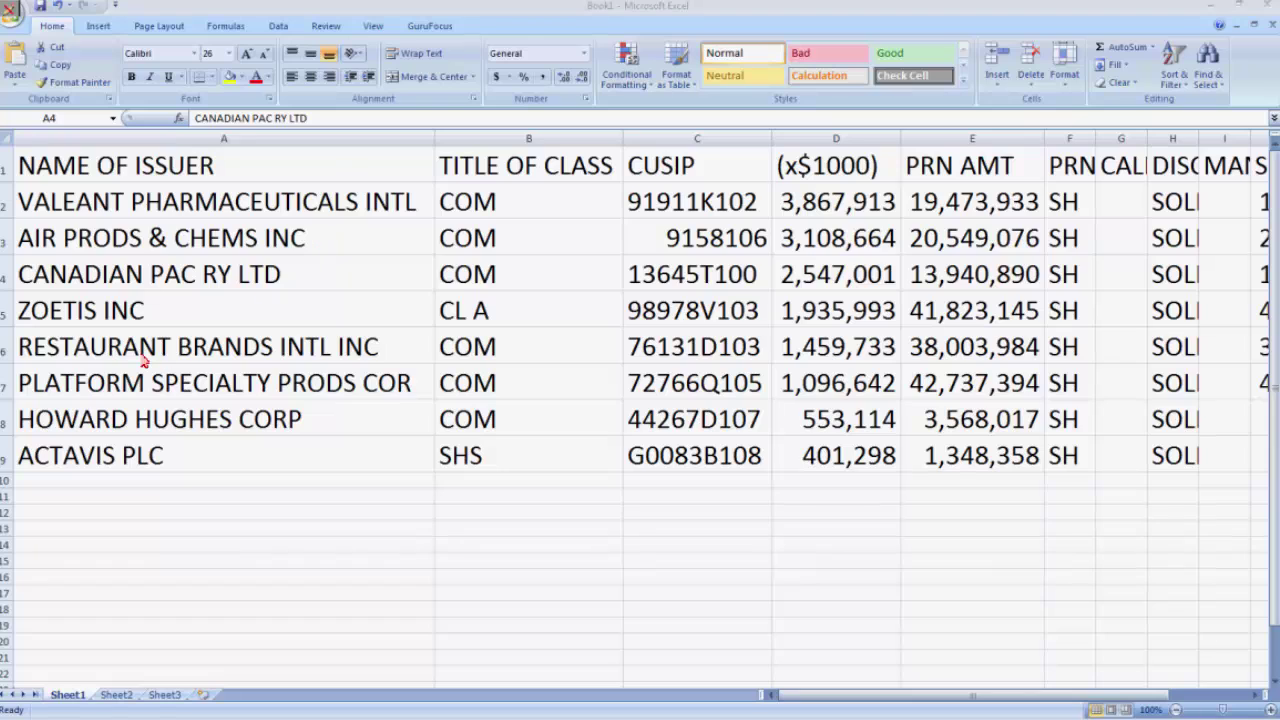
{"action": "left_click", "coordinate": [10, 436]}
{"action": "left_click", "coordinate": [6, 418]}
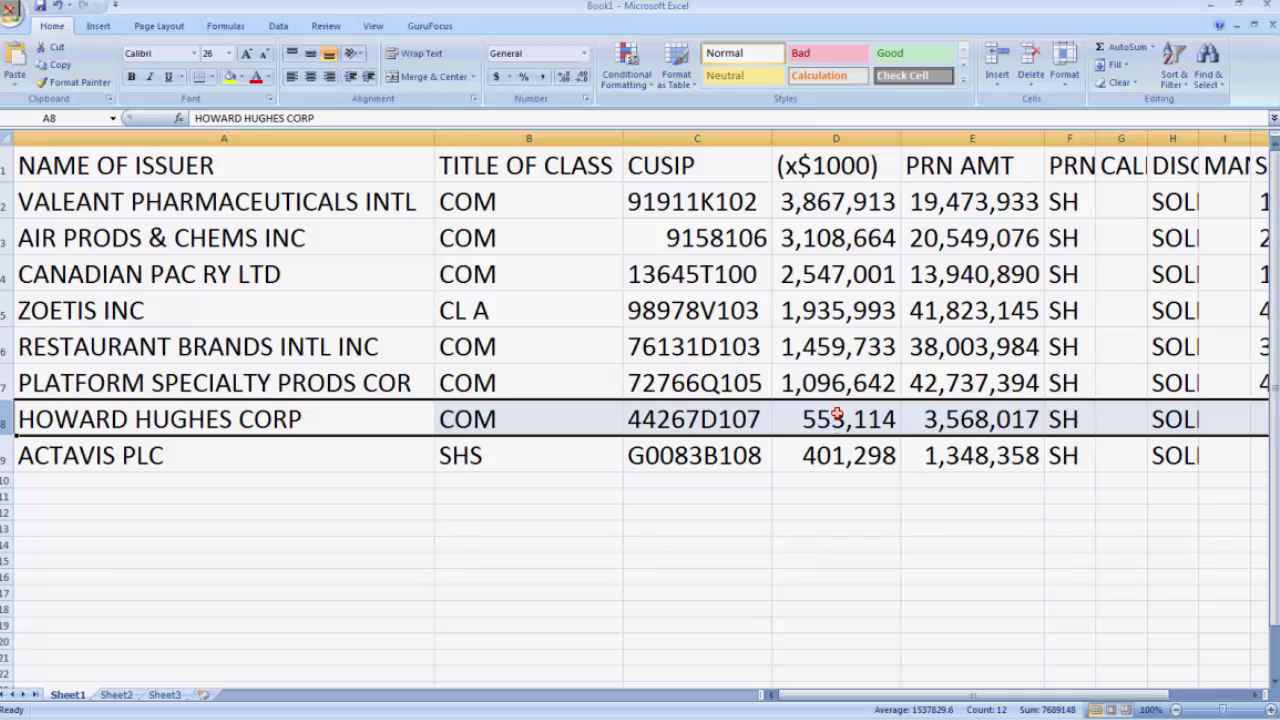
{"action": "left_click", "coordinate": [5, 202]}
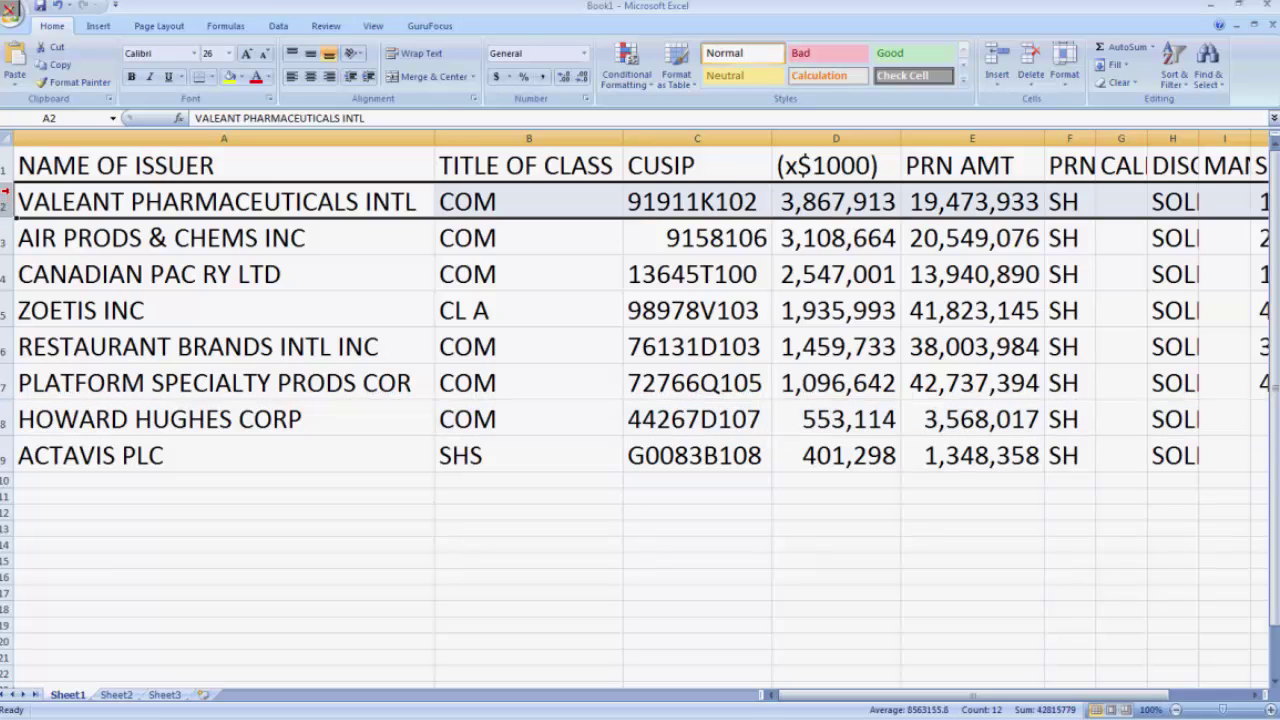